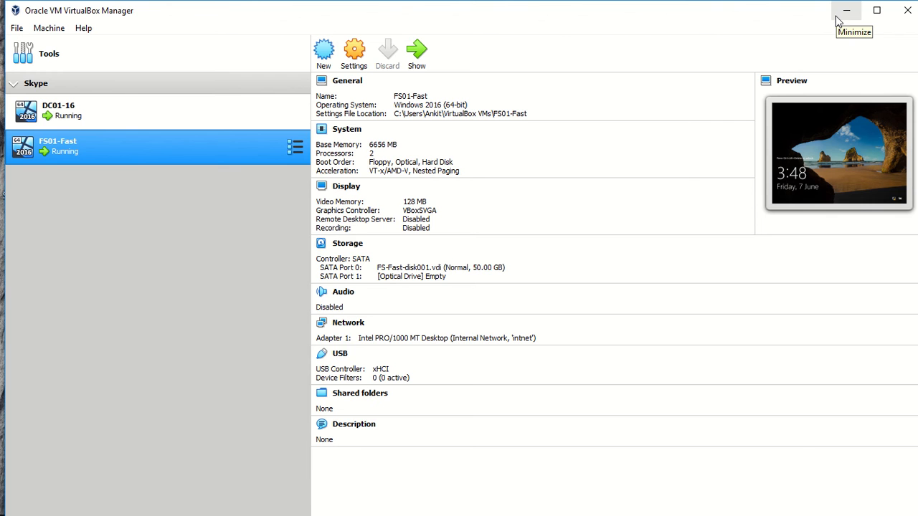
Step: Minimize the virtual machine manager and open the folder "Deployment of windows 10 using WDS" inside Youtube on drive F:
{"action": "left_click", "coordinate": [845, 12]}
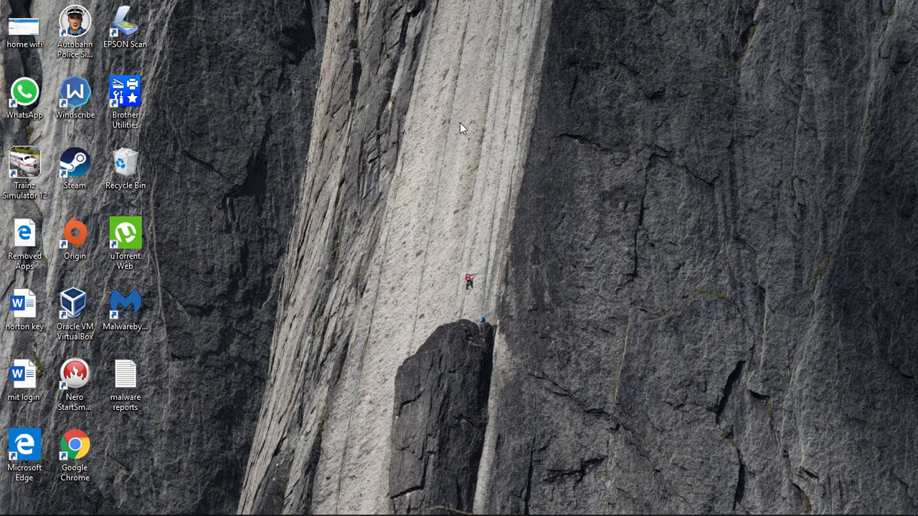
{"action": "key", "text": "super+e"}
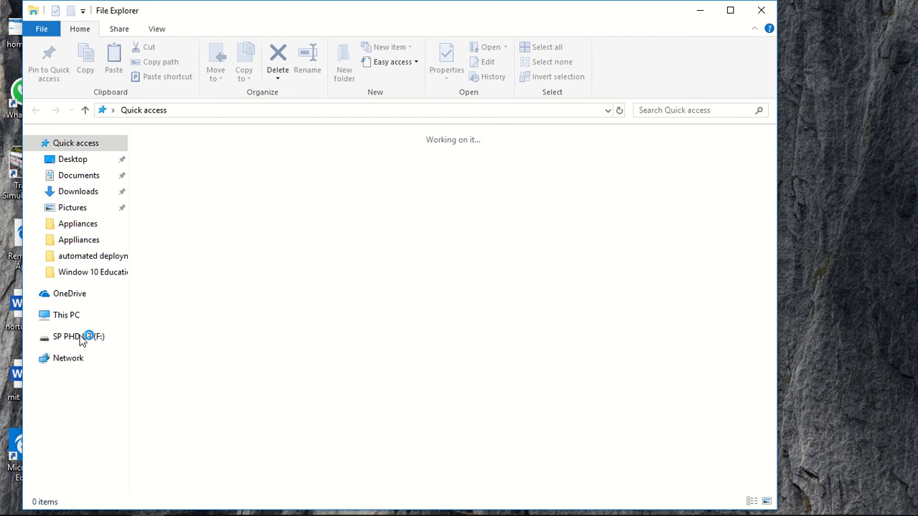
{"action": "right_click", "coordinate": [822, 145]}
{"action": "left_click", "coordinate": [218, 315]}
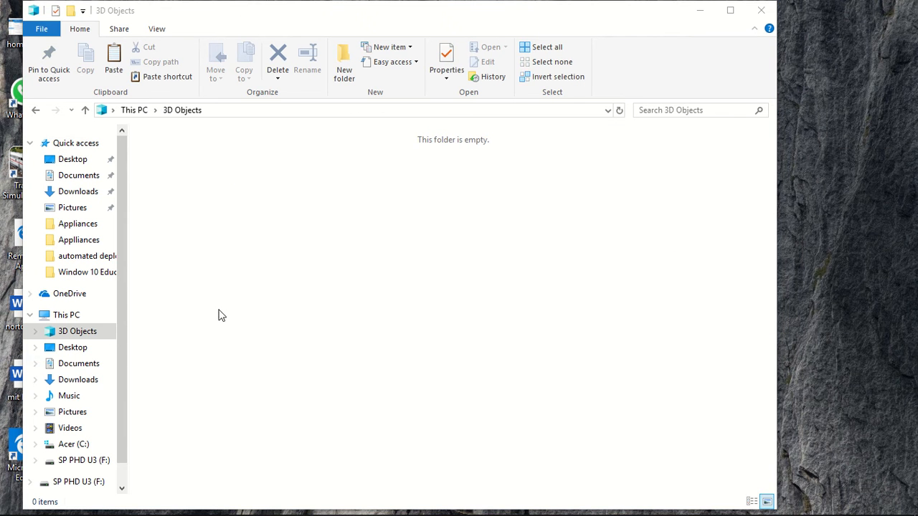
{"action": "left_click", "coordinate": [83, 460]}
{"action": "double_click", "coordinate": [194, 239]}
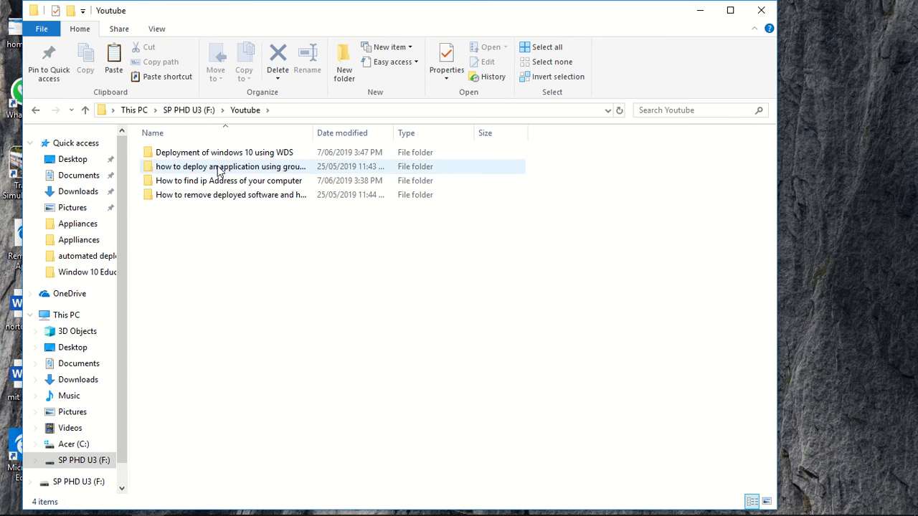
{"action": "double_click", "coordinate": [233, 154]}
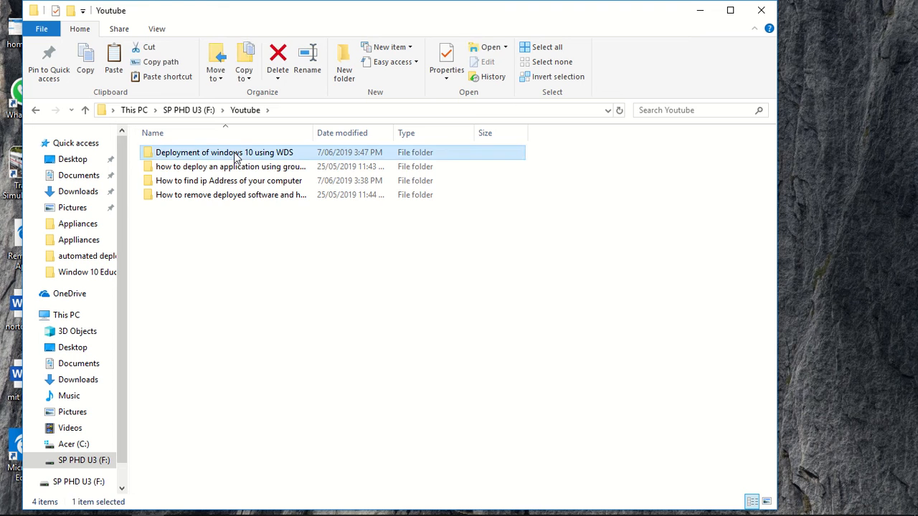
Step: Open Diagram.vsdx in a maximized window and allow its blocked content
{"action": "left_click", "coordinate": [273, 157]}
{"action": "double_click", "coordinate": [274, 157]}
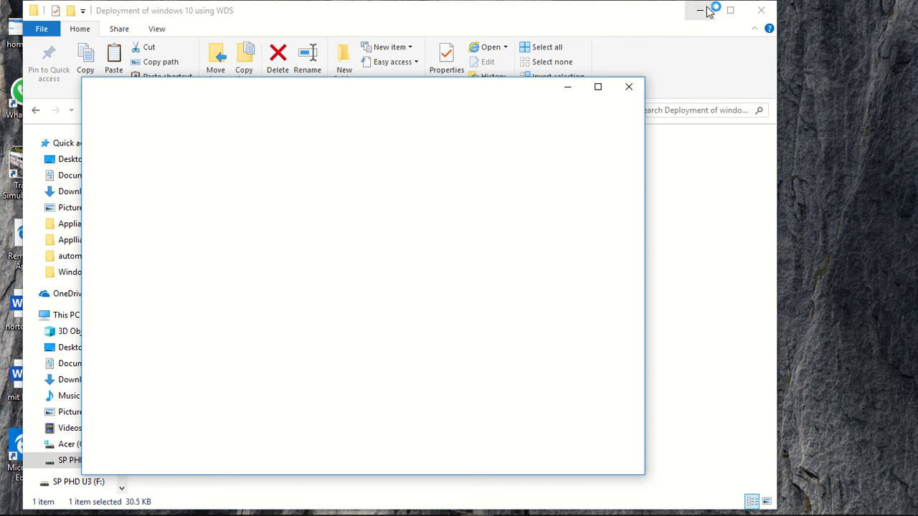
{"action": "left_click", "coordinate": [700, 10]}
{"action": "left_click", "coordinate": [598, 86]}
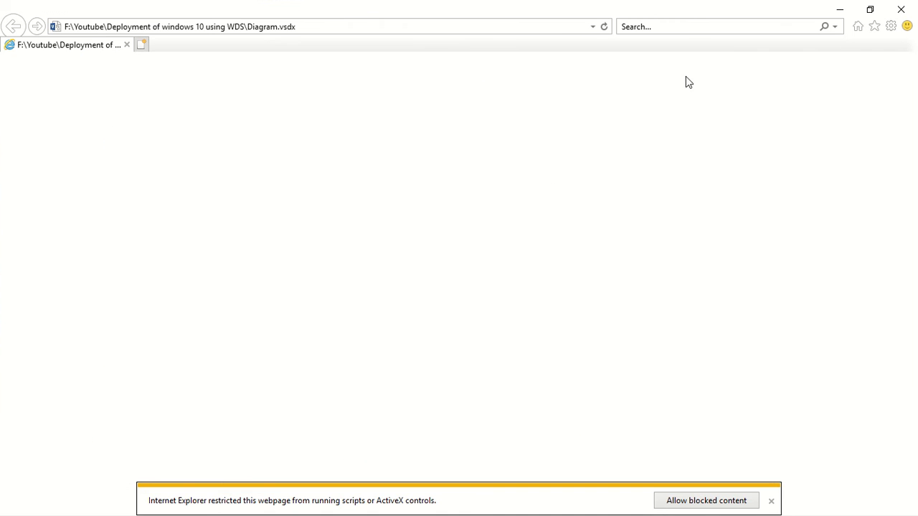
{"action": "left_click", "coordinate": [734, 504]}
Step: Examine the diagram of the domain controller, deployment server and client computer, and minimize it
{"action": "left_click_drag", "start_coordinate": [907, 307], "coordinate": [908, 266]}
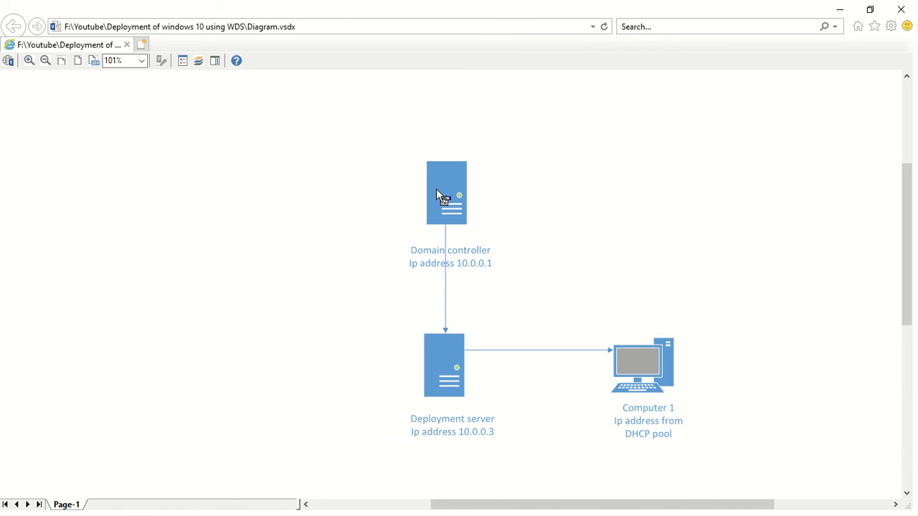
{"action": "left_click_drag", "start_coordinate": [484, 155], "coordinate": [450, 158]}
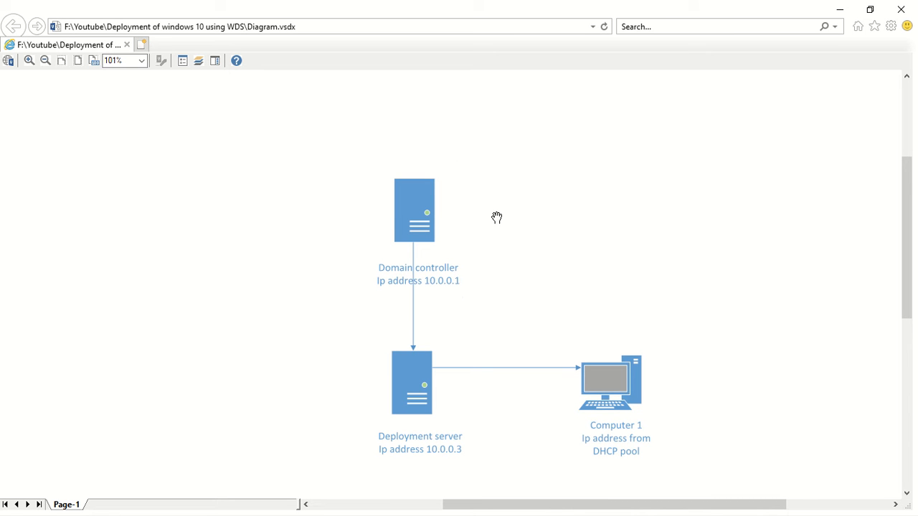
{"action": "scroll", "coordinate": [434, 341], "scroll_direction": "down", "scroll_amount": 3}
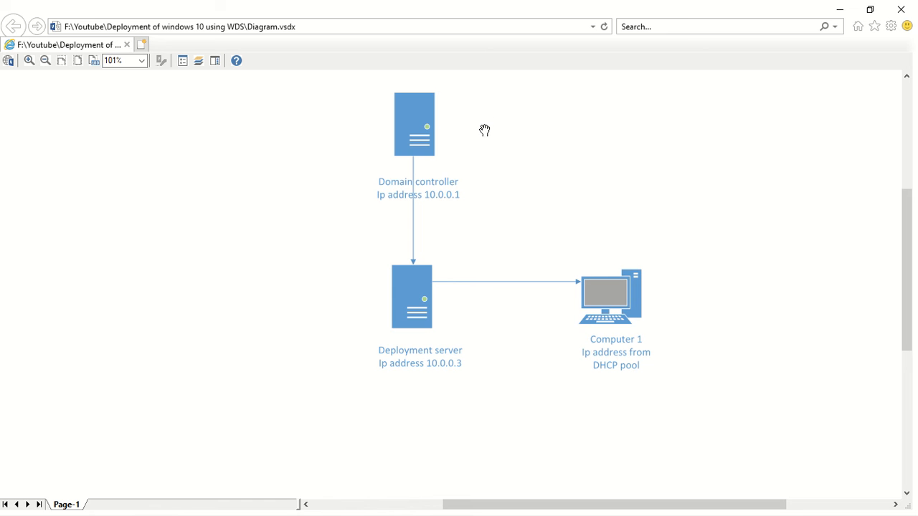
{"action": "left_click", "coordinate": [847, 10]}
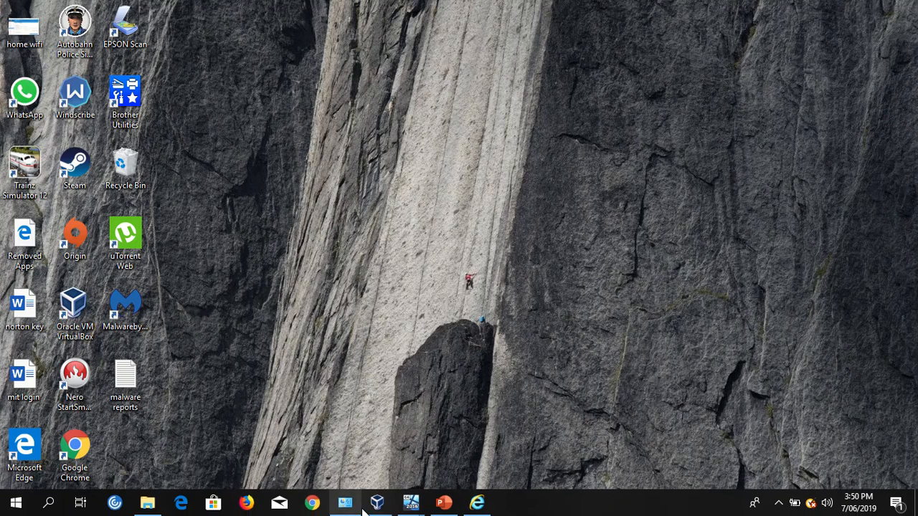
Step: Bring up VirtualBox Manager briefly, minimize it, and switch to the running FS01-Fast virtual machine window
{"action": "left_click", "coordinate": [379, 503]}
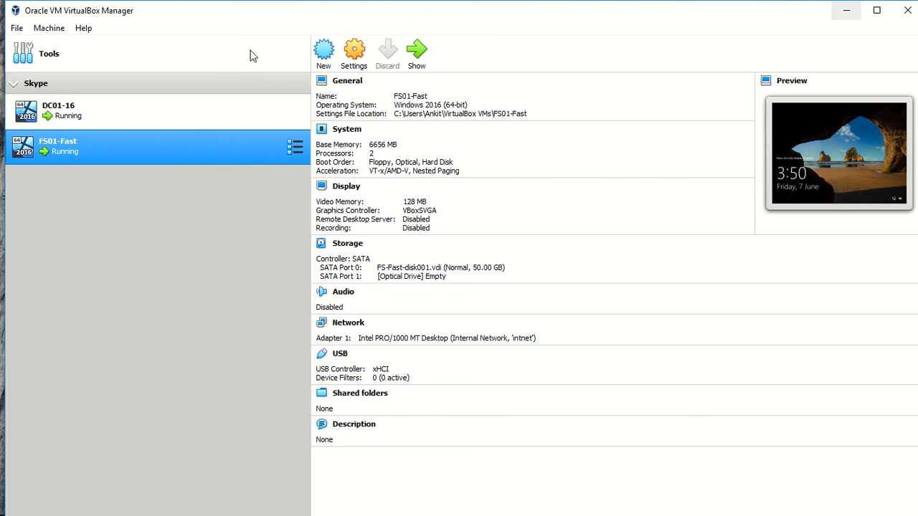
{"action": "left_click", "coordinate": [846, 10]}
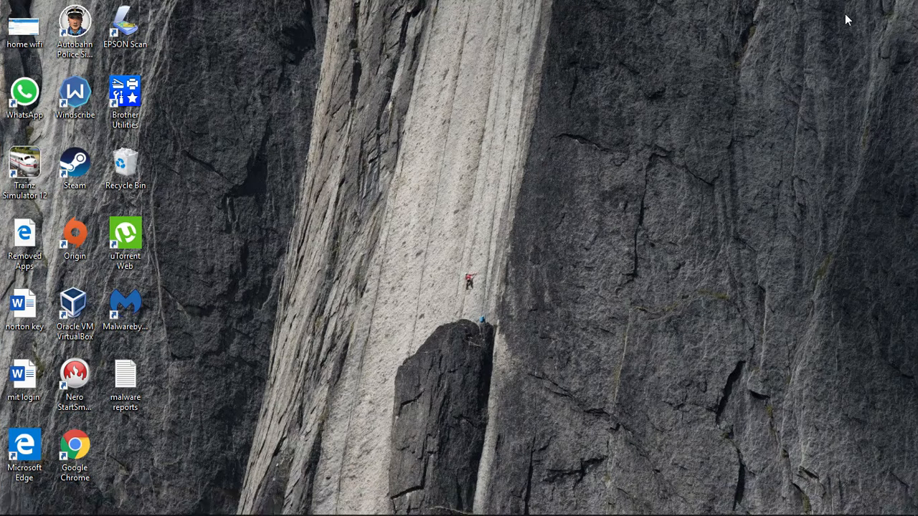
{"action": "mouse_move", "coordinate": [410, 502]}
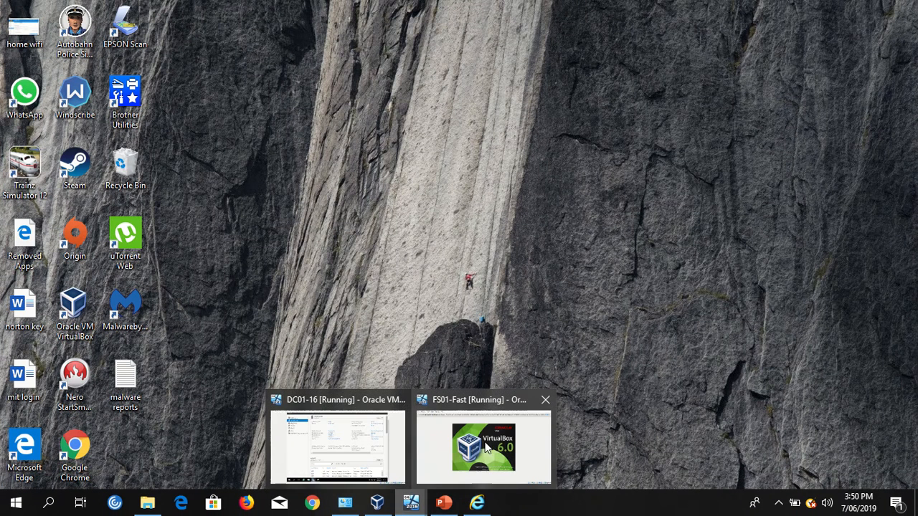
{"action": "left_click", "coordinate": [473, 444]}
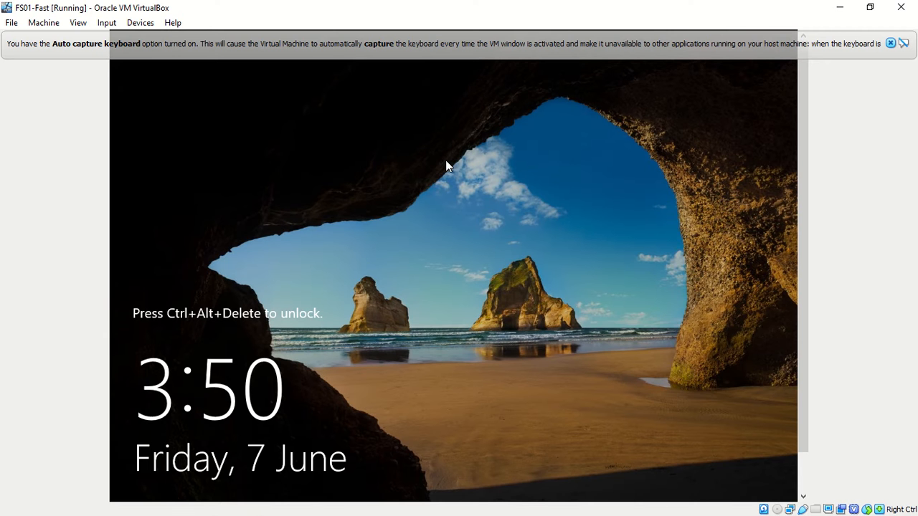
Step: Unlock FS01-Fast and sign in to the AIRFISH domain as sysop, entering the account password
{"action": "key", "text": "ctrl+alt+Delete"}
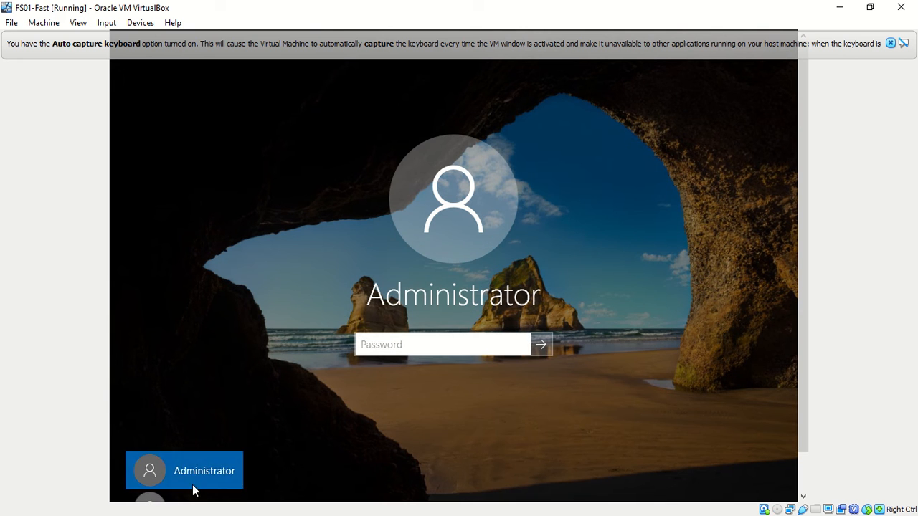
{"action": "left_click", "coordinate": [189, 496]}
{"action": "type", "text": "sysop"}
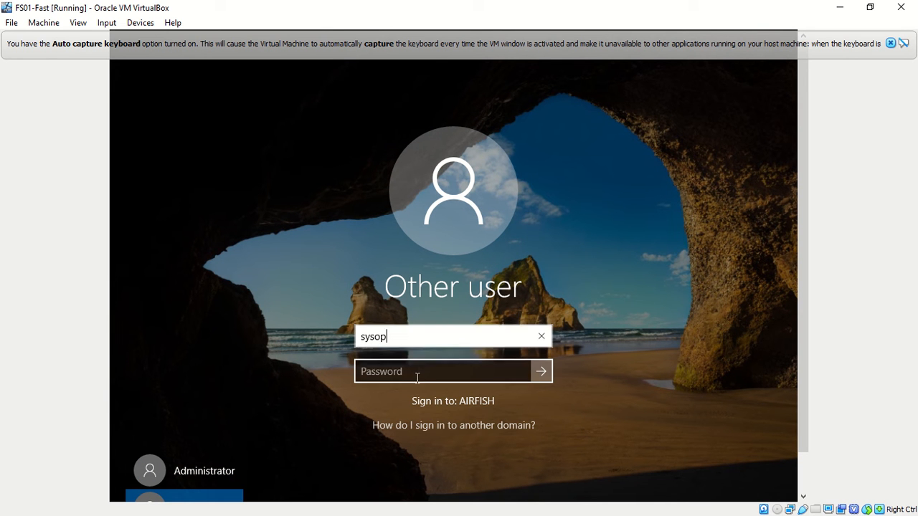
{"action": "left_click", "coordinate": [453, 371]}
{"action": "type", "text": "•••"}
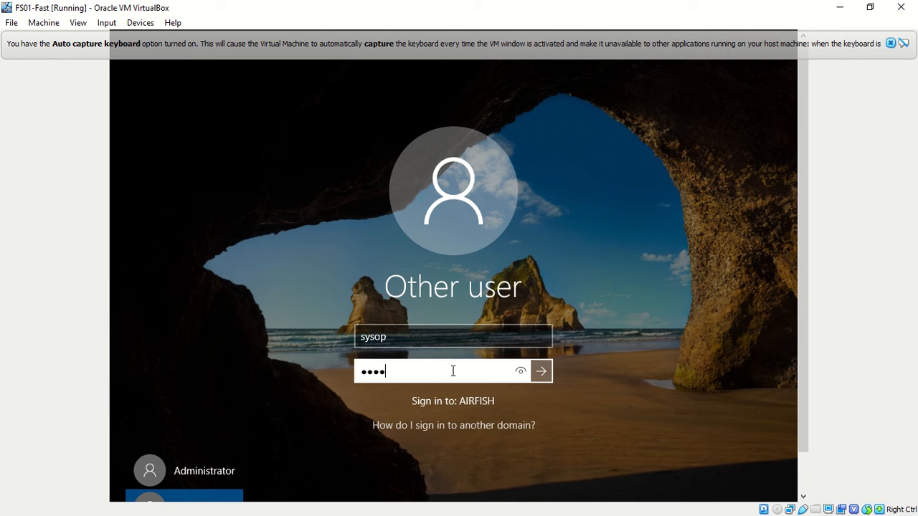
{"action": "key", "text": "Return"}
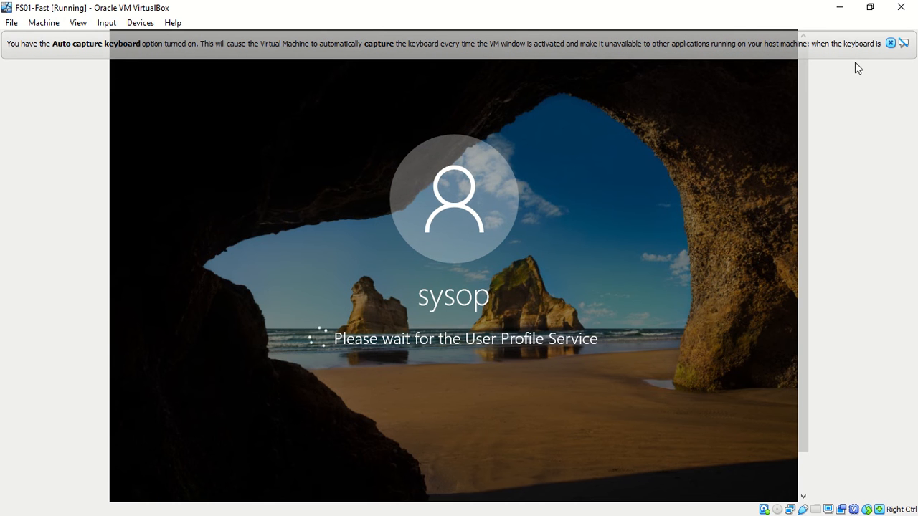
Step: Switch the virtual machine to scaled mode, maximize its window and dismiss the auto capture keyboard message
{"action": "key", "text": "ctrl+c"}
{"action": "key", "text": "Return"}
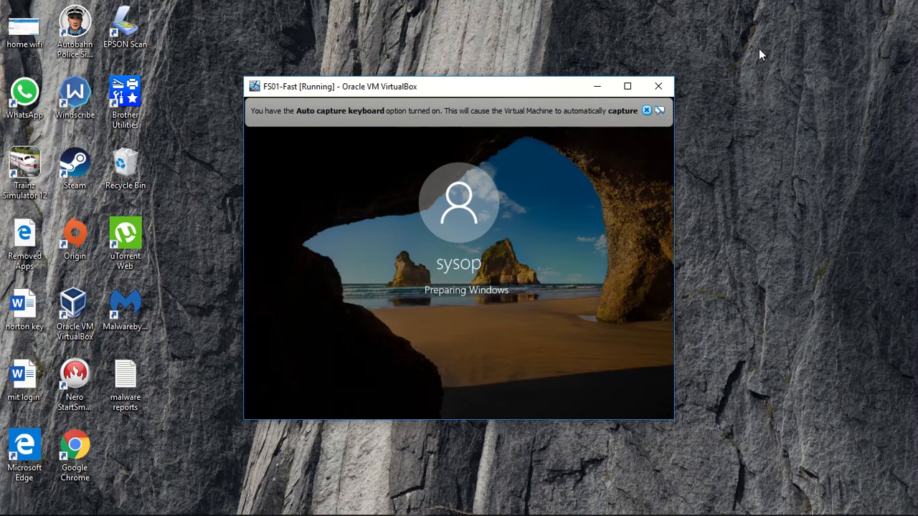
{"action": "left_click", "coordinate": [627, 87]}
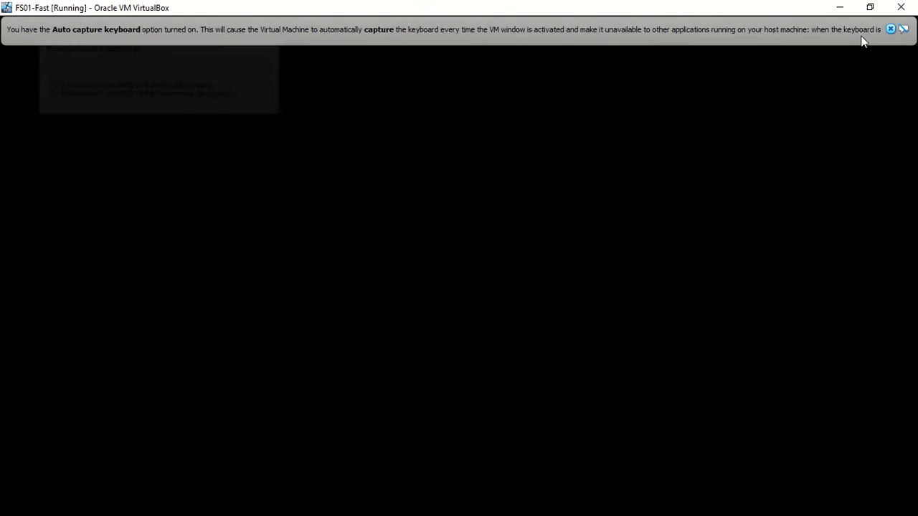
{"action": "left_click", "coordinate": [890, 28]}
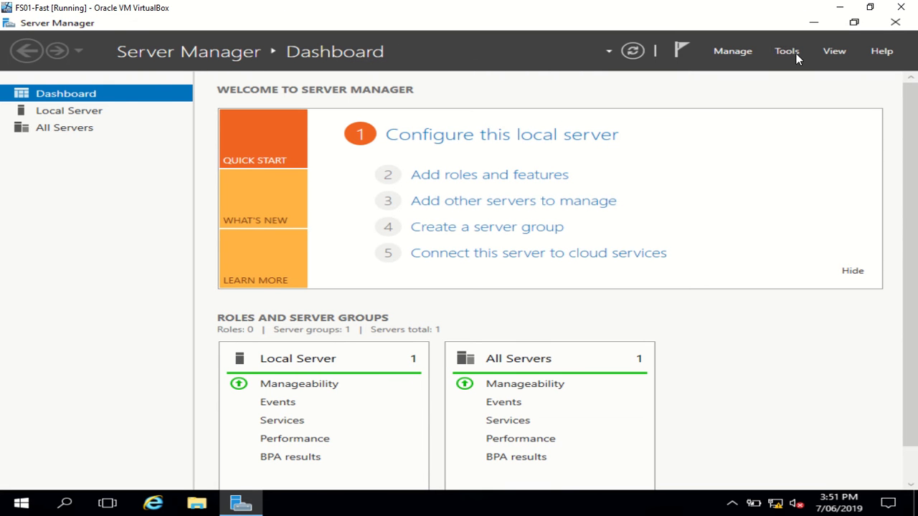
Step: Show the Local Server properties, start the Add Roles and Features Wizard, and dismiss the Guest Additions notification
{"action": "left_click", "coordinate": [64, 110]}
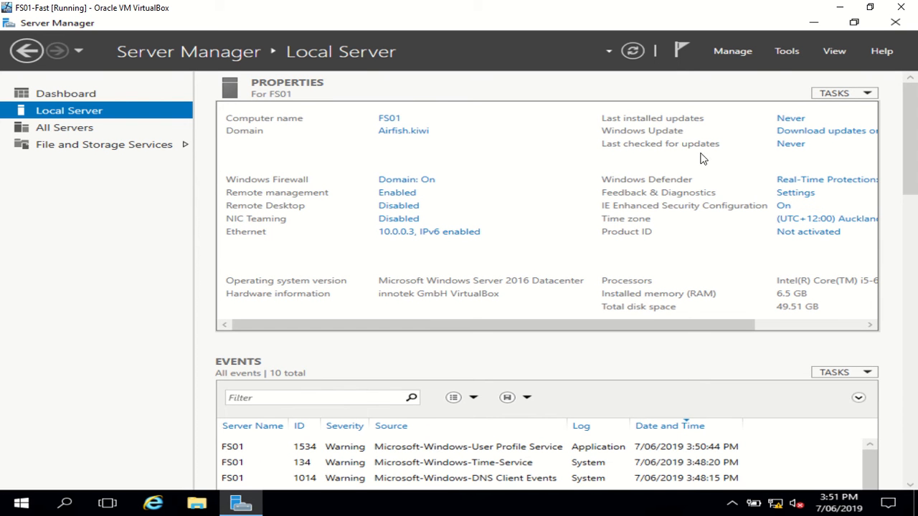
{"action": "left_click", "coordinate": [727, 50]}
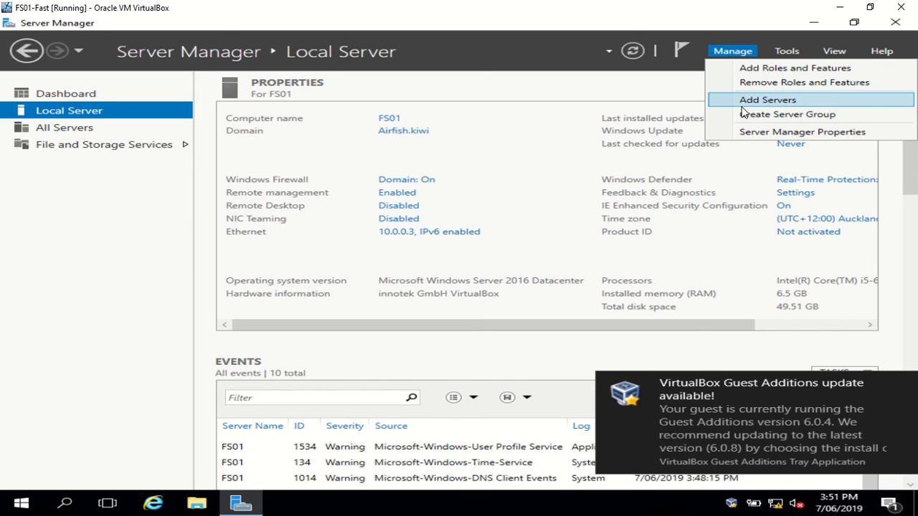
{"action": "left_click", "coordinate": [766, 68]}
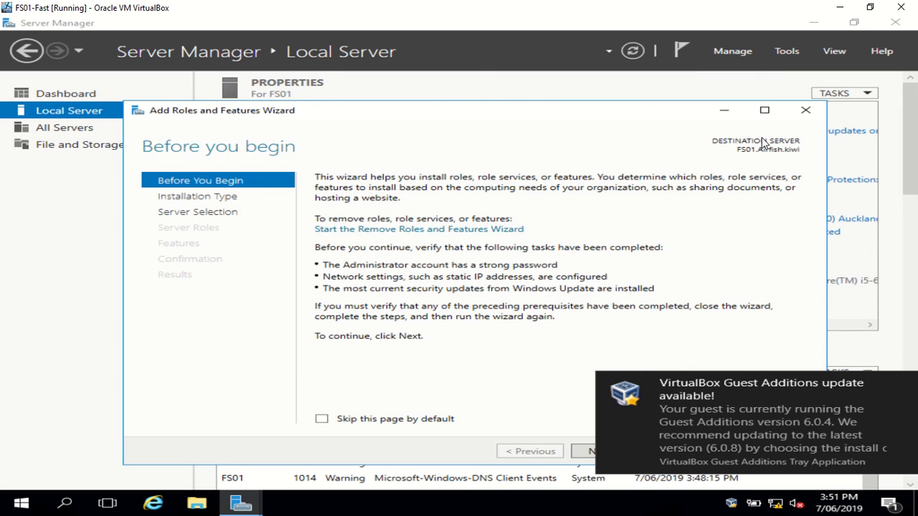
{"action": "left_click", "coordinate": [903, 385]}
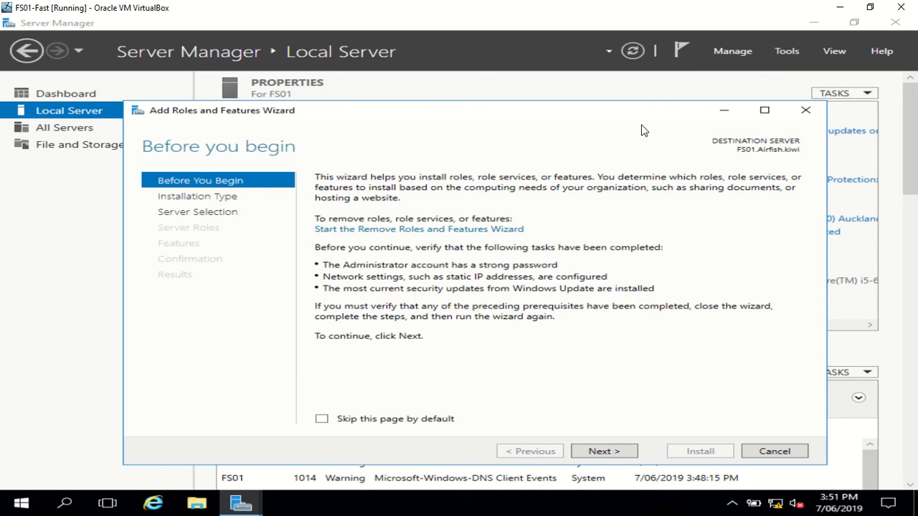
Step: Proceed with a role-based or feature-based installation on the destination server FS01.Airfish.kiwi
{"action": "left_click", "coordinate": [611, 452]}
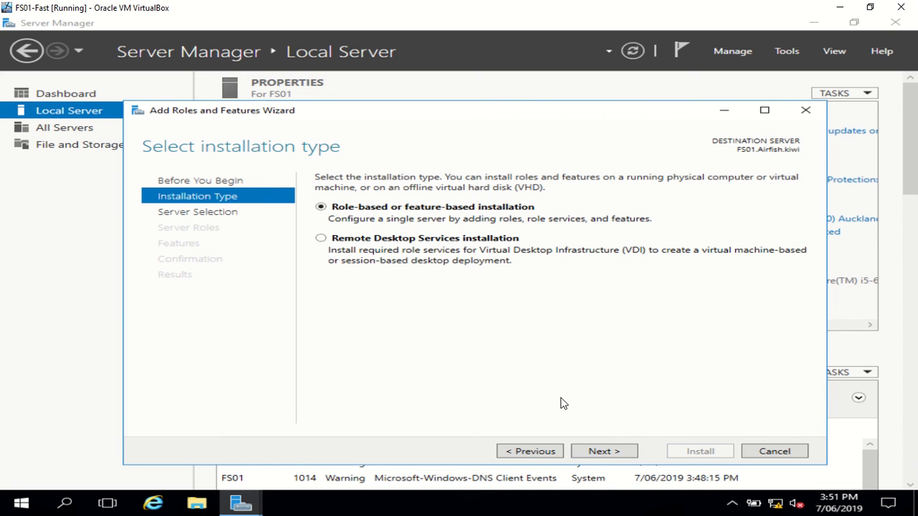
{"action": "left_click", "coordinate": [605, 452]}
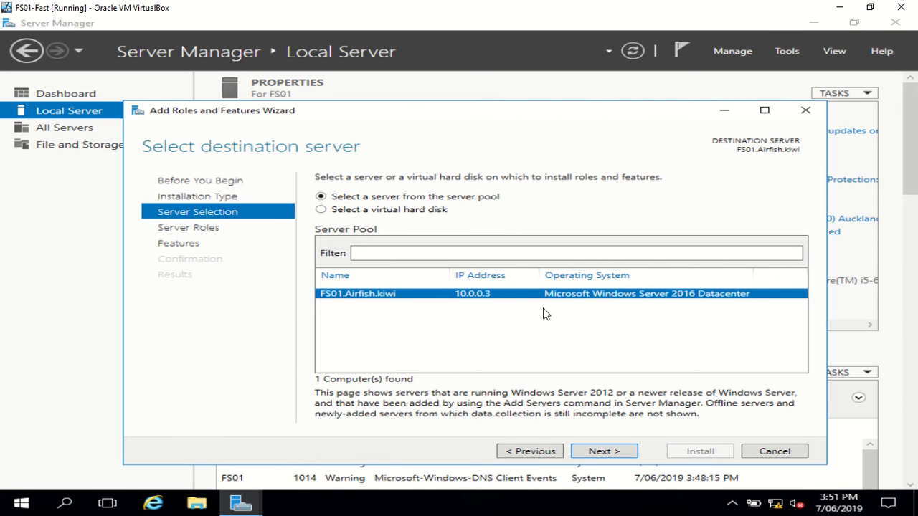
{"action": "left_click", "coordinate": [592, 456]}
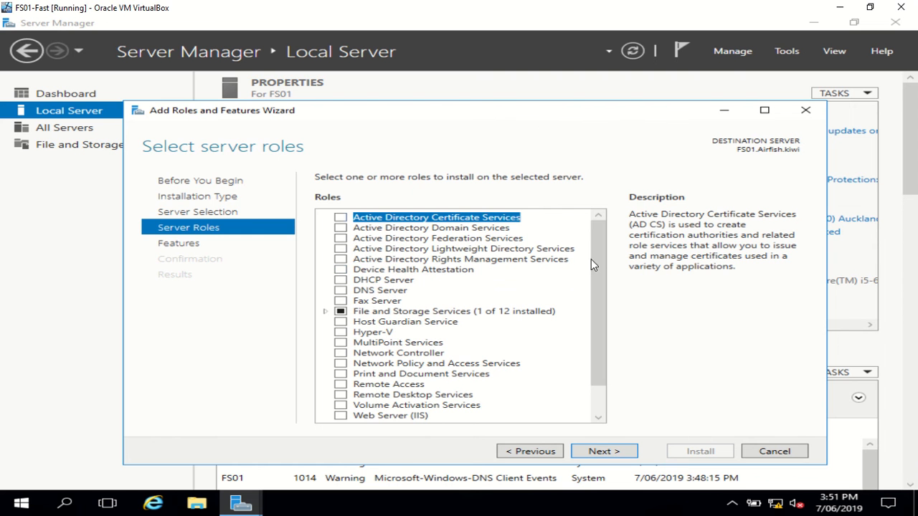
Step: Select the Windows Deployment Services role with its required management tools and continue to the features page
{"action": "scroll", "coordinate": [593, 267], "scroll_direction": "down", "scroll_amount": 1}
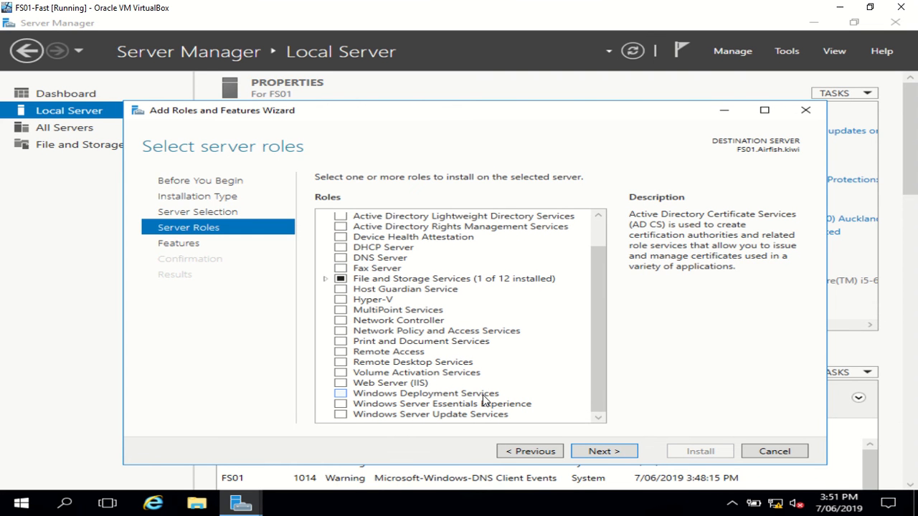
{"action": "left_click", "coordinate": [339, 393]}
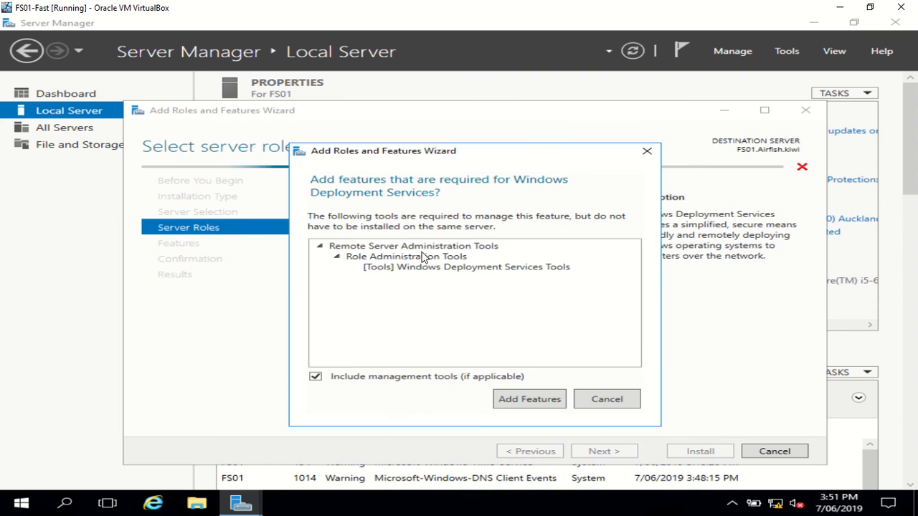
{"action": "left_click", "coordinate": [515, 406]}
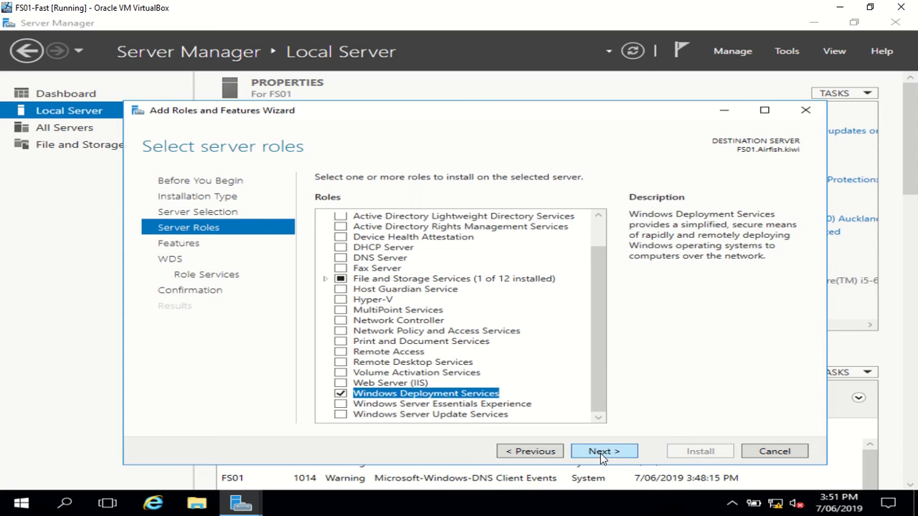
{"action": "left_click", "coordinate": [601, 453]}
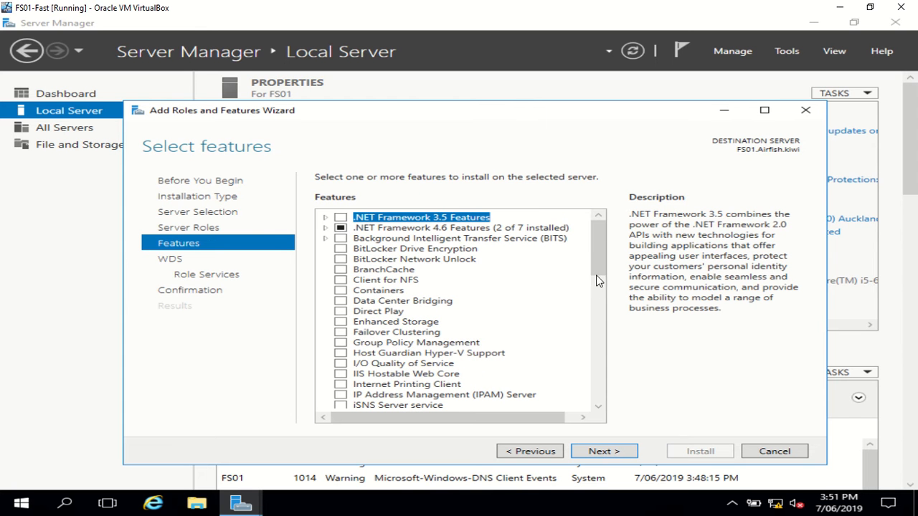
Step: Review the feature list without adding any, and continue past the WDS overview to the role services page
{"action": "scroll", "coordinate": [595, 301], "scroll_direction": "down", "scroll_amount": 8}
{"action": "scroll", "coordinate": [601, 287], "scroll_direction": "up", "scroll_amount": 9}
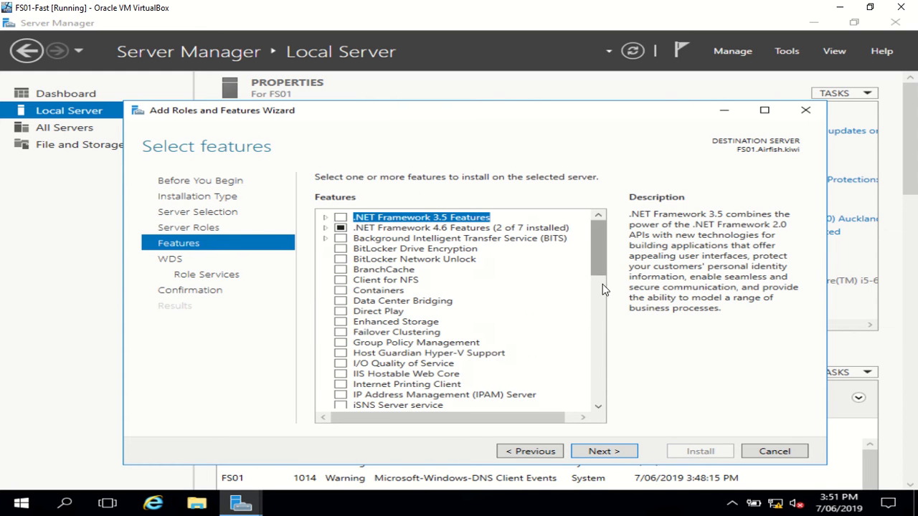
{"action": "left_click", "coordinate": [610, 452]}
{"action": "left_click", "coordinate": [616, 455]}
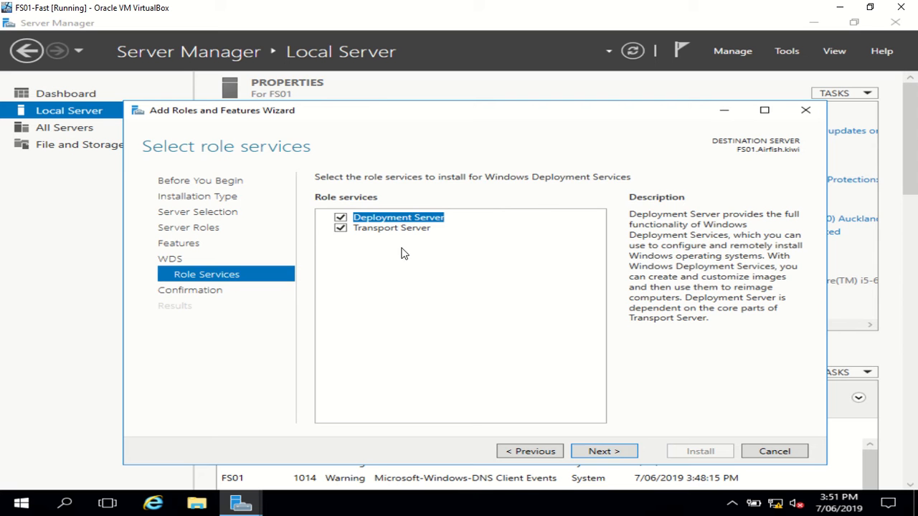
Step: Accept the Deployment Server and Transport Server role services, install Windows Deployment Services on FS01, and close the wizard after installation
{"action": "left_click", "coordinate": [615, 453]}
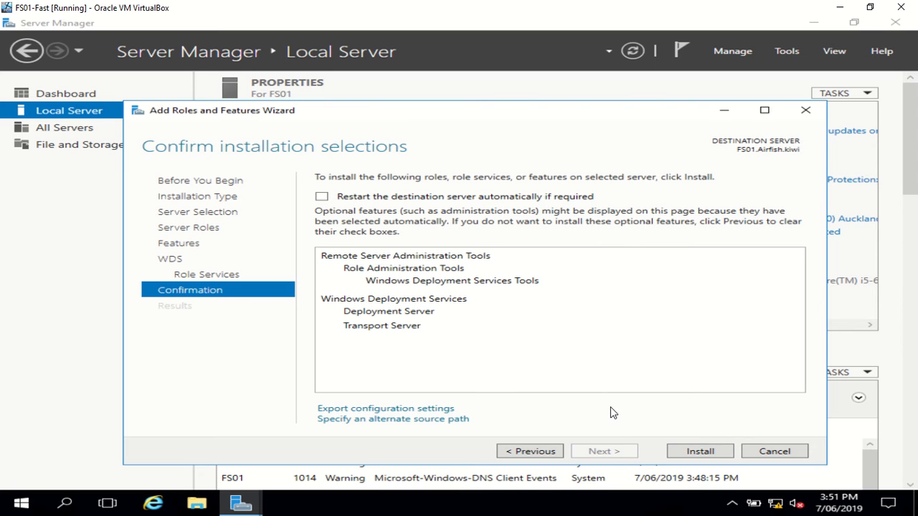
{"action": "left_click", "coordinate": [713, 456]}
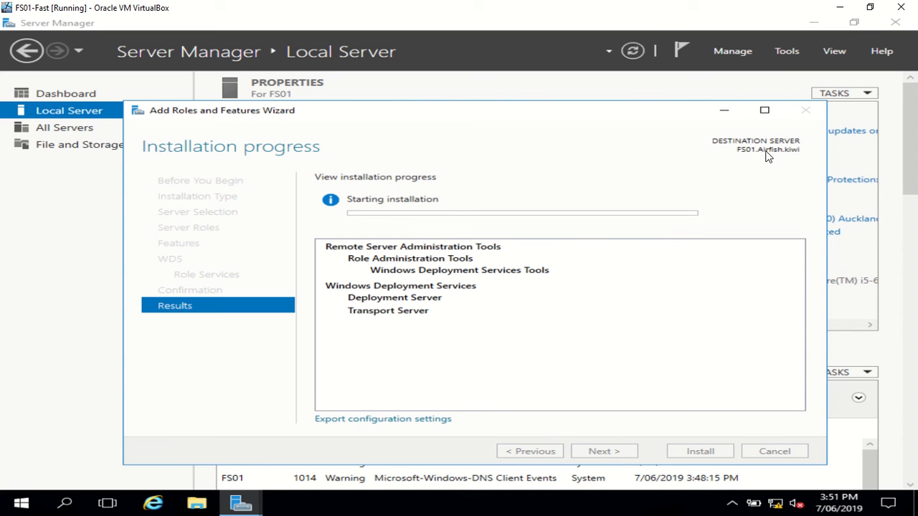
{"action": "mouse_move", "coordinate": [402, 6]}
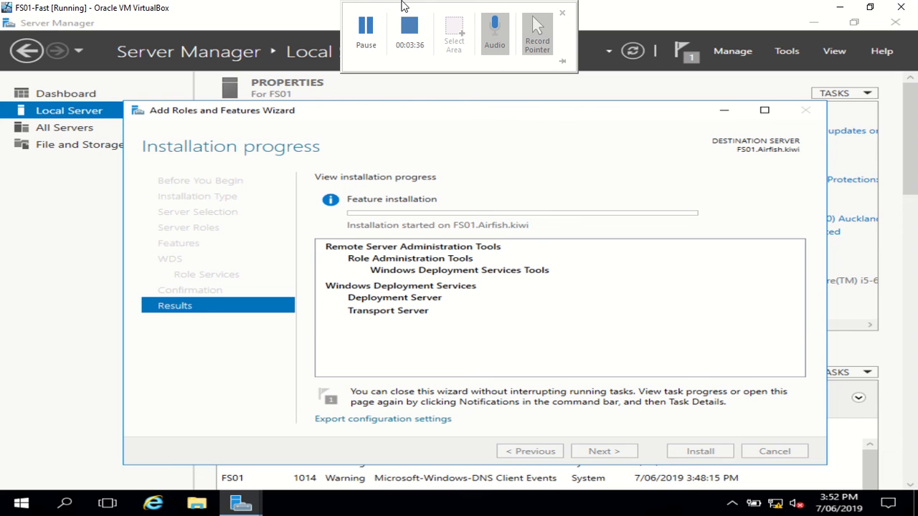
{"action": "left_click", "coordinate": [366, 29]}
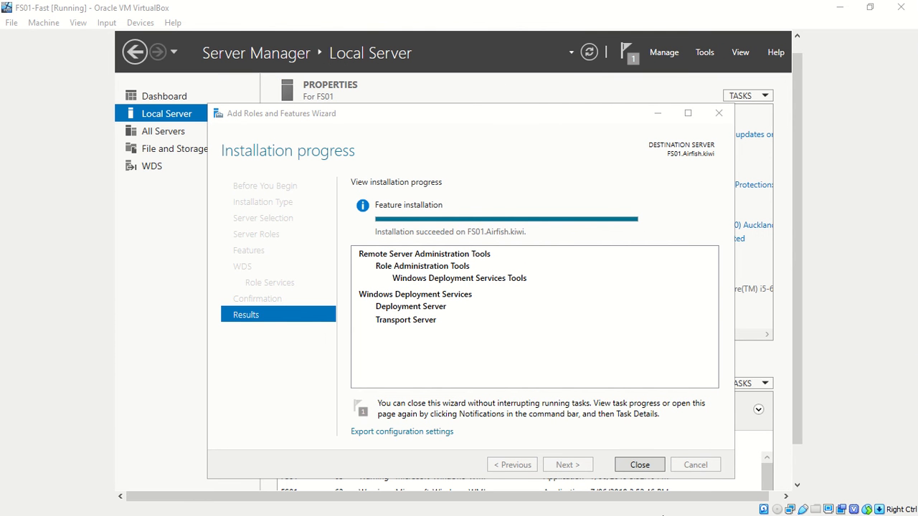
{"action": "left_click", "coordinate": [639, 464]}
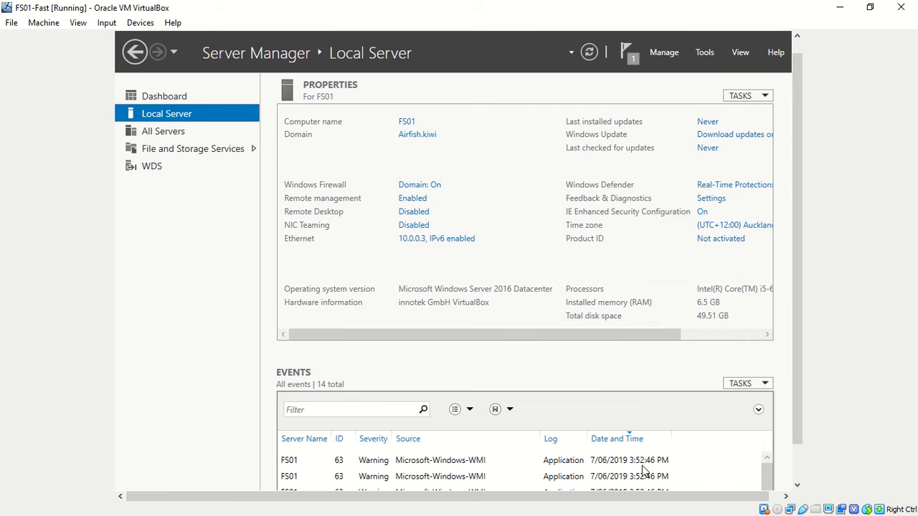
{"action": "mouse_move", "coordinate": [432, 5]}
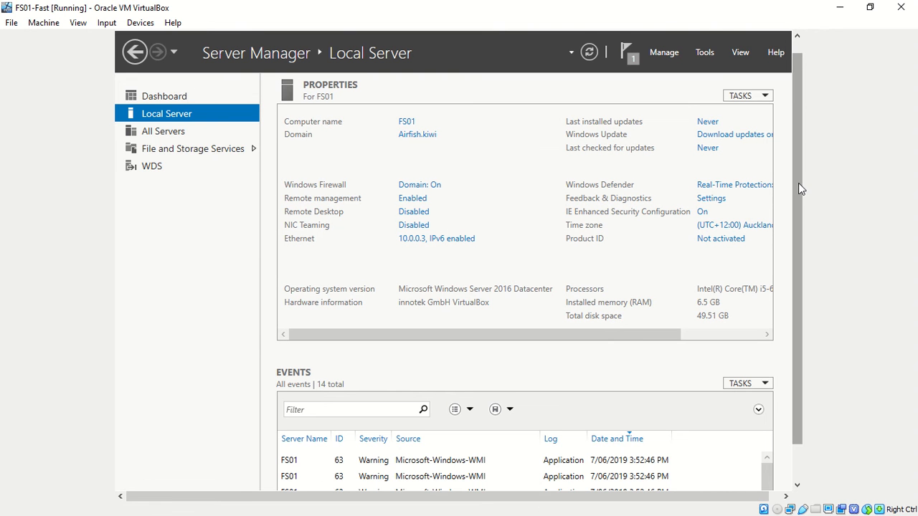
{"action": "left_click_drag", "start_coordinate": [798, 183], "coordinate": [810, 76]}
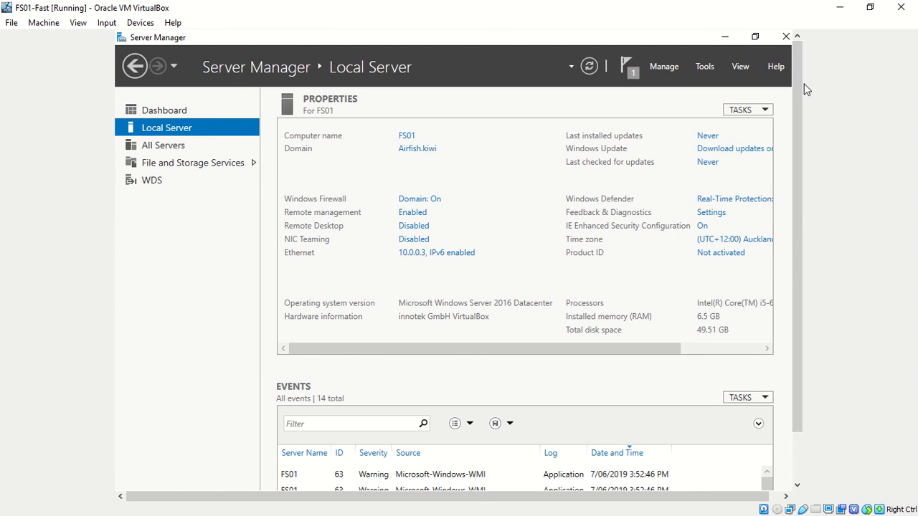
{"action": "left_click_drag", "start_coordinate": [794, 108], "coordinate": [798, 180]}
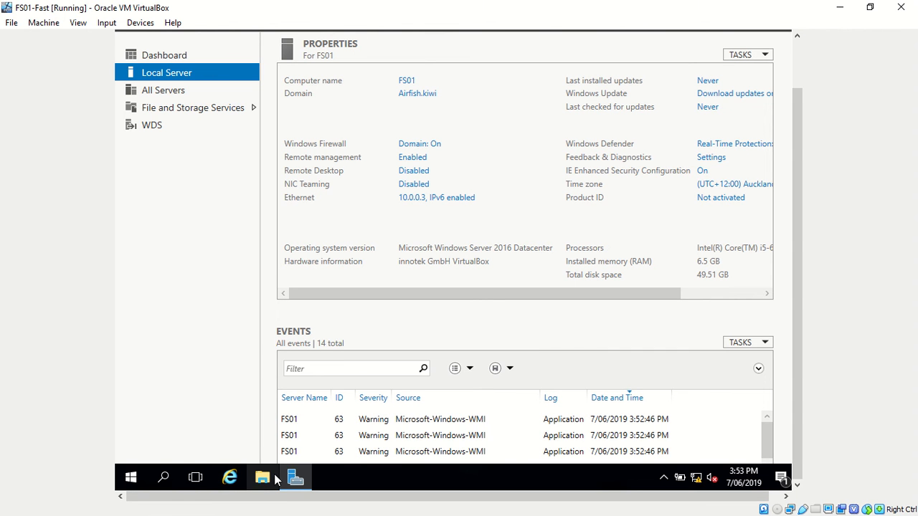
{"action": "left_click_drag", "start_coordinate": [801, 190], "coordinate": [794, 212]}
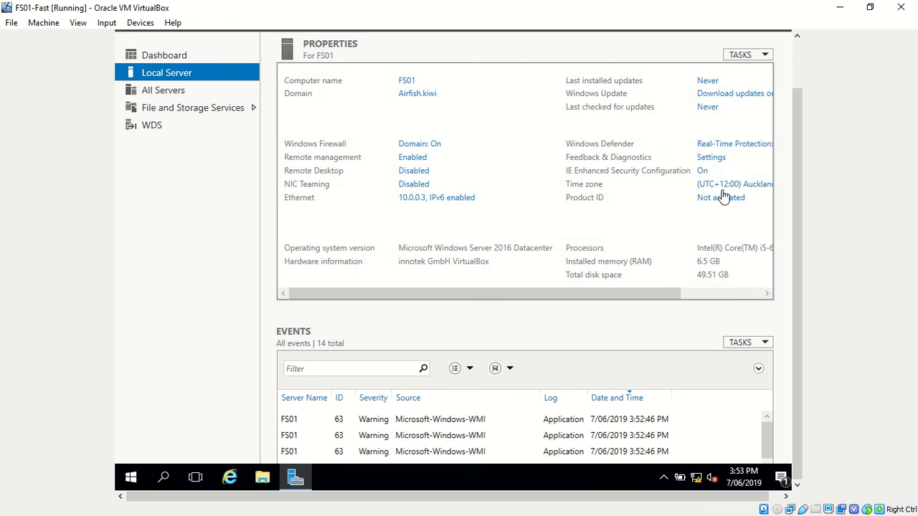
Step: Minimize Server Manager and shut down the FS01 server with the reason Other (Unplanned)
{"action": "left_click_drag", "start_coordinate": [794, 162], "coordinate": [789, 102]}
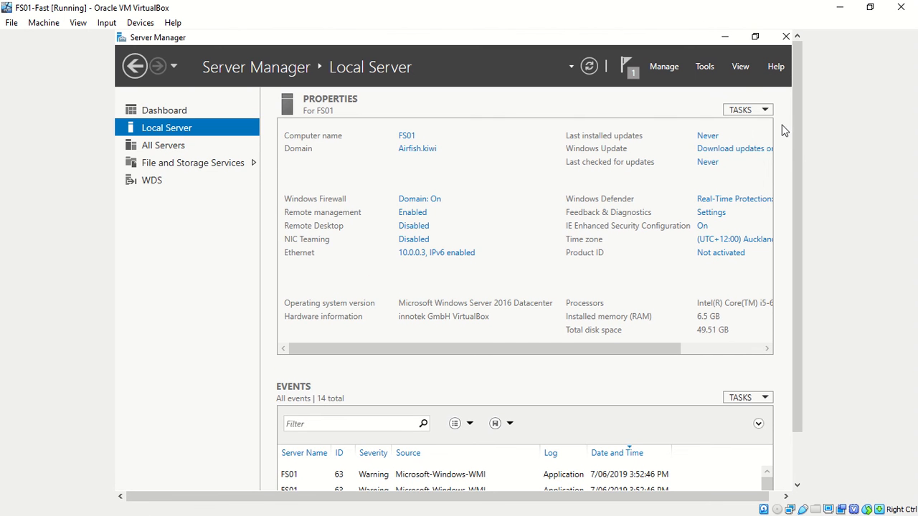
{"action": "left_click", "coordinate": [725, 38]}
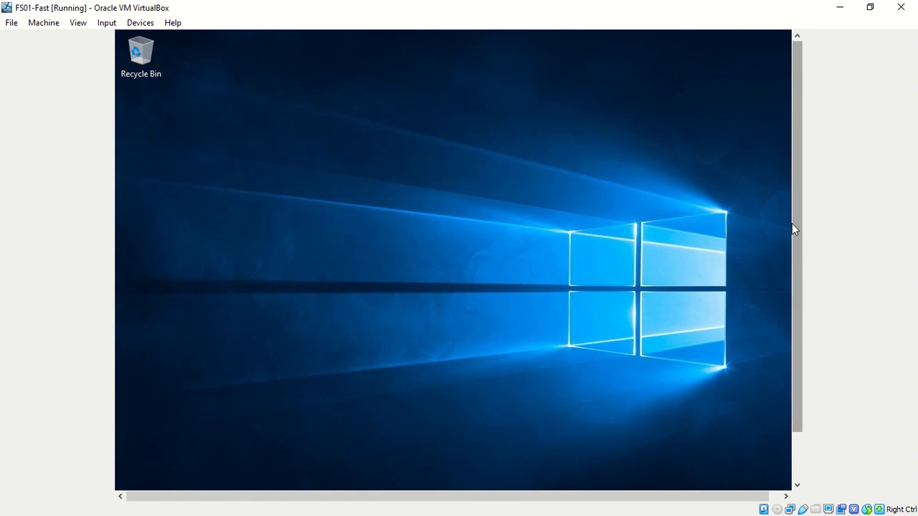
{"action": "scroll", "coordinate": [792, 316], "scroll_direction": "down", "scroll_amount": 3}
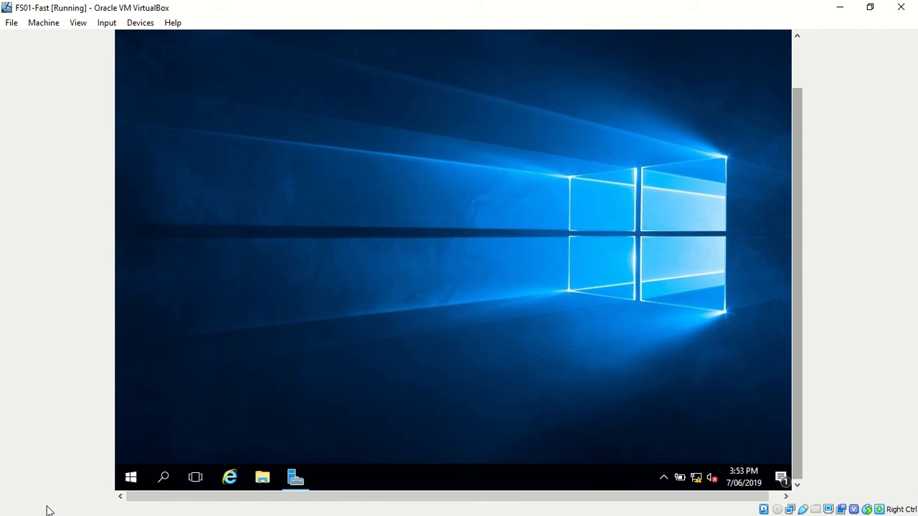
{"action": "left_click", "coordinate": [130, 477]}
{"action": "left_click", "coordinate": [132, 448]}
{"action": "left_click", "coordinate": [191, 391]}
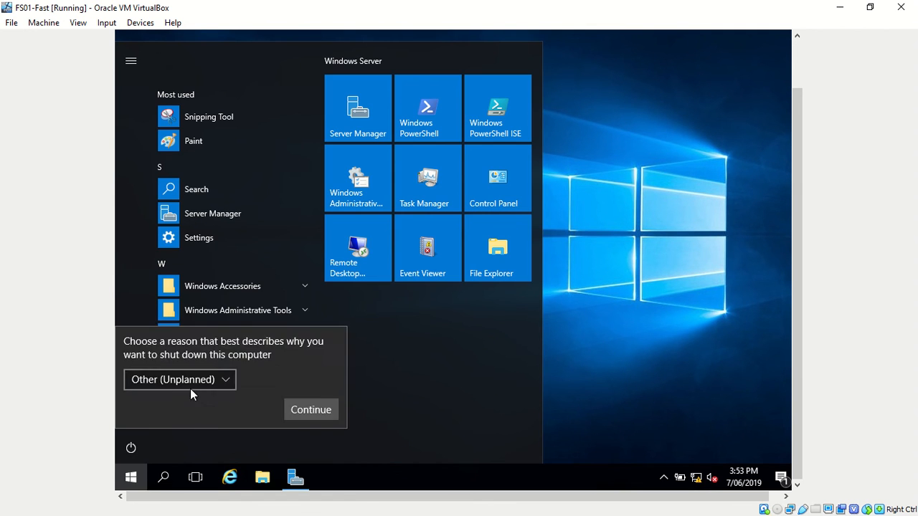
{"action": "left_click", "coordinate": [310, 411]}
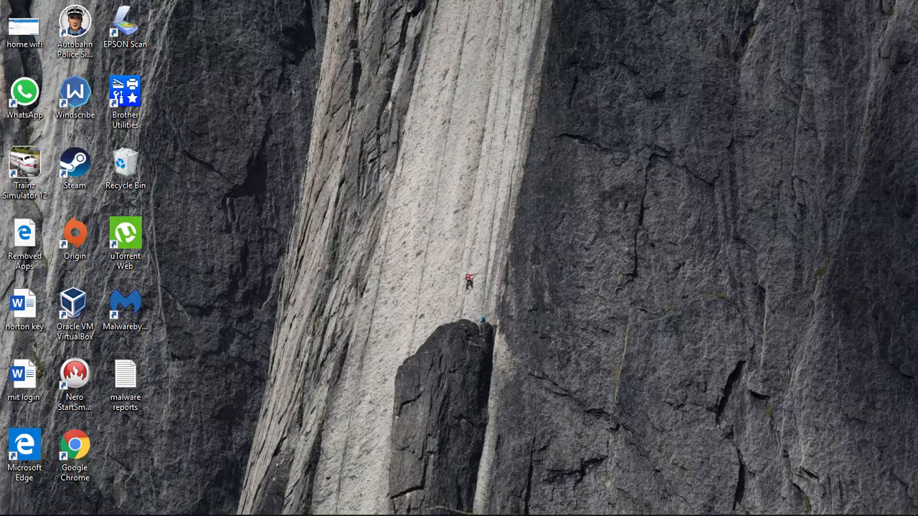
Step: Switch to Oracle VM VirtualBox Manager and open the storage settings of the FS01-Fast virtual machine
{"action": "left_click", "coordinate": [377, 502]}
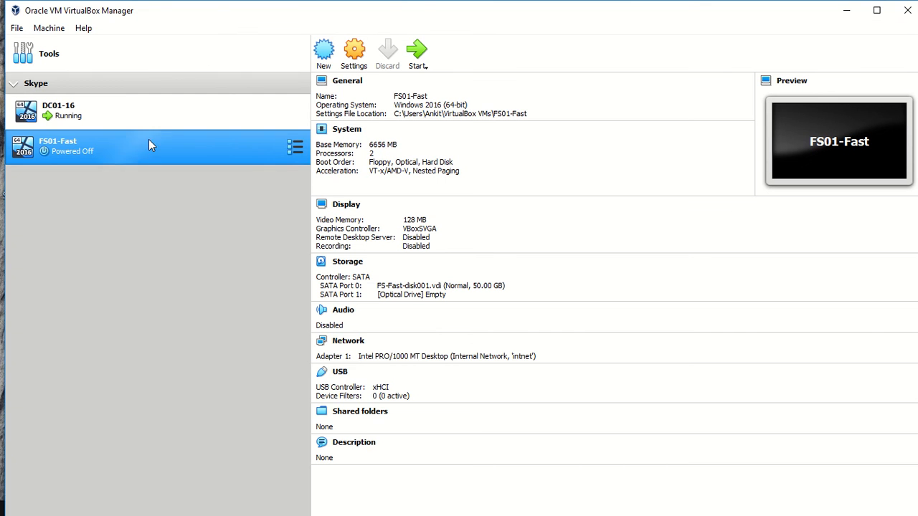
{"action": "left_click", "coordinate": [354, 51]}
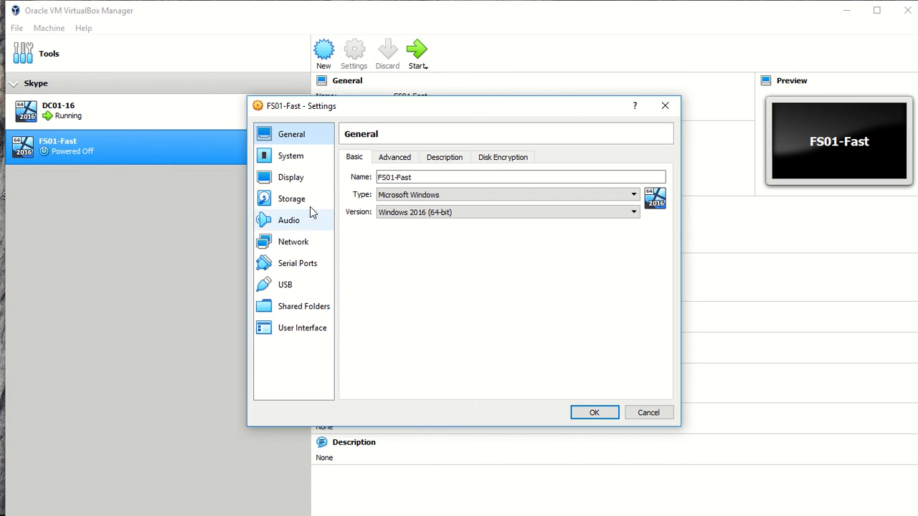
{"action": "left_click", "coordinate": [290, 206]}
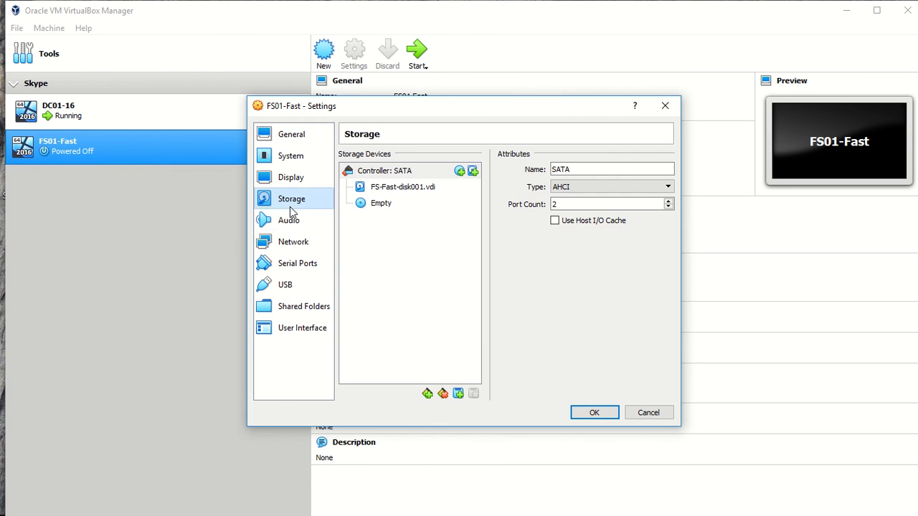
Step: Create a new dynamically allocated 50 GB virtual hard disk on the SATA controller and save the machine settings
{"action": "left_click", "coordinate": [473, 172]}
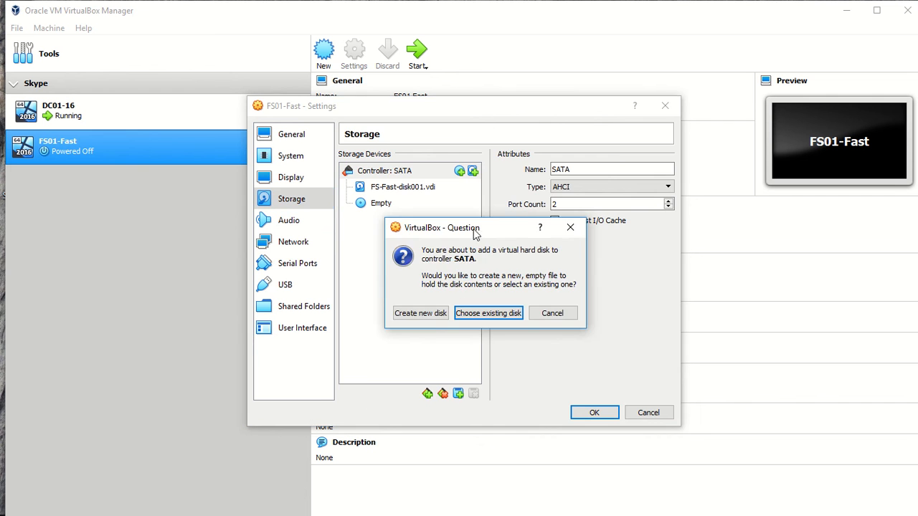
{"action": "left_click", "coordinate": [439, 316]}
{"action": "left_click", "coordinate": [530, 419]}
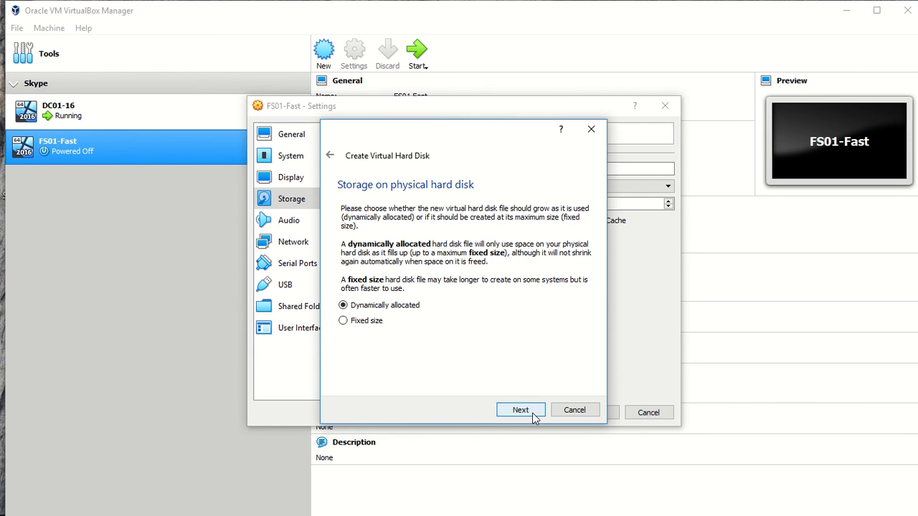
{"action": "left_click", "coordinate": [532, 418]}
{"action": "left_click", "coordinate": [532, 417]}
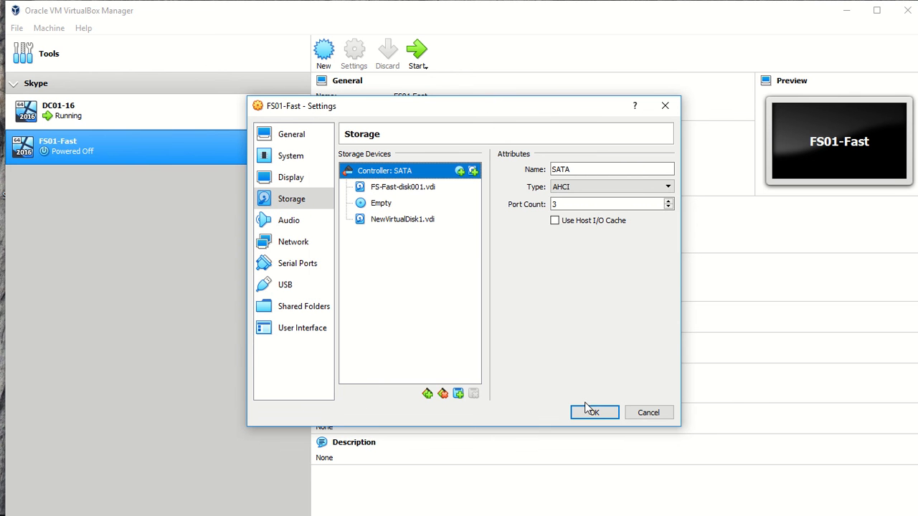
{"action": "left_click", "coordinate": [593, 413]}
Step: Start the FS01-Fast virtual machine
{"action": "right_click", "coordinate": [152, 143]}
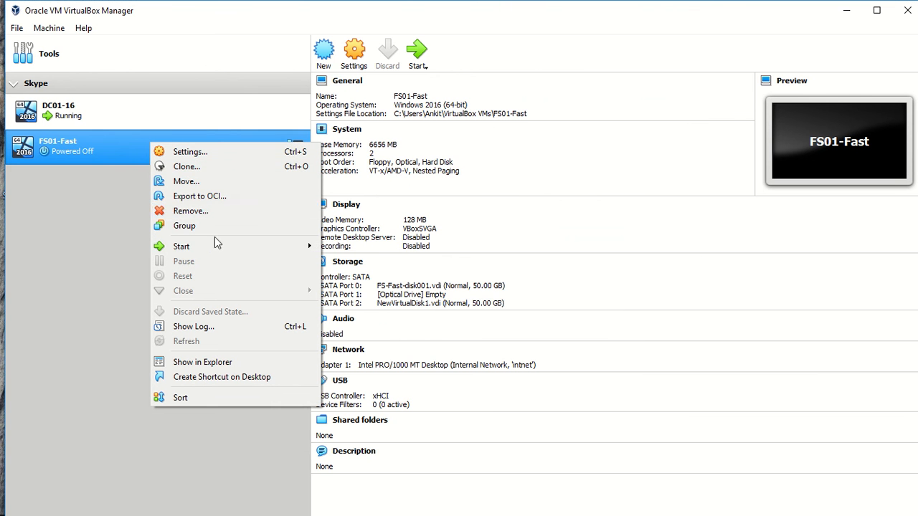
{"action": "mouse_move", "coordinate": [274, 247]}
{"action": "left_click", "coordinate": [362, 248]}
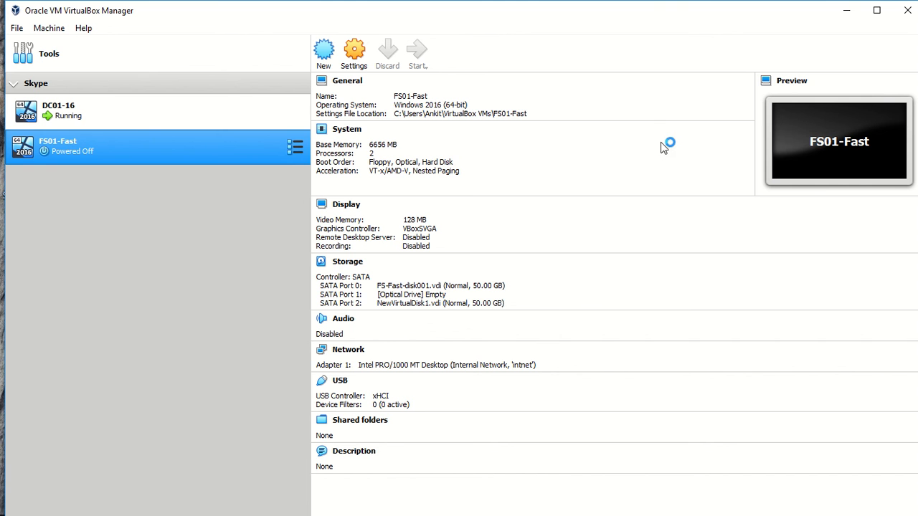